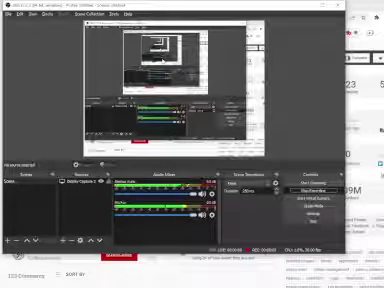
Switch windows so OBS's Display Capture preview shows the Daily Life window.
key(alt+Tab)
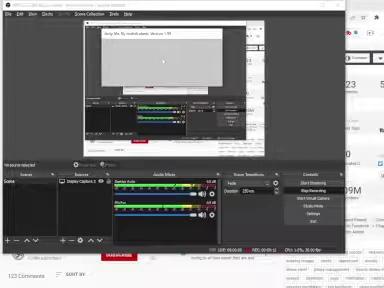
Cycle past the server file manager to the Daily Life game window.
key(alt+Tab)
key(alt+Tab)
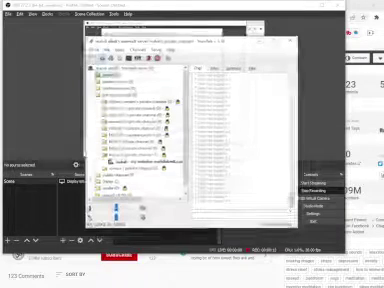
key(alt+Tab)
key(Tab)
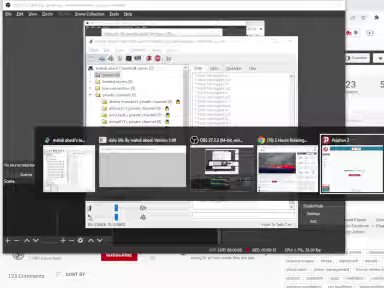
key(Tab)
key(Tab)
key(alt+Tab)
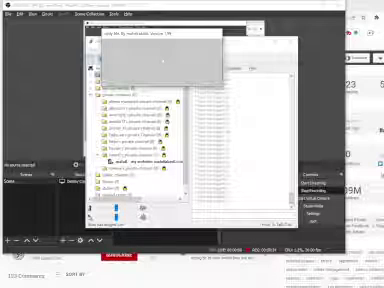
click(140, 161)
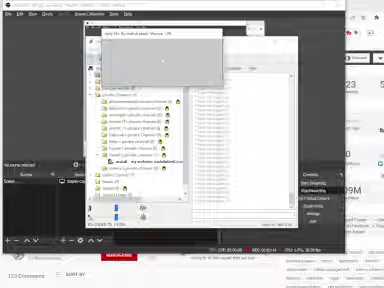
Switch focus back to the OBS Studio window with its recording preview.
key(alt+Tab)
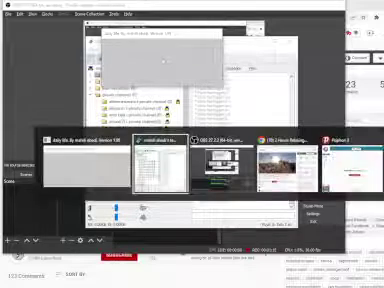
key(alt+Tab)
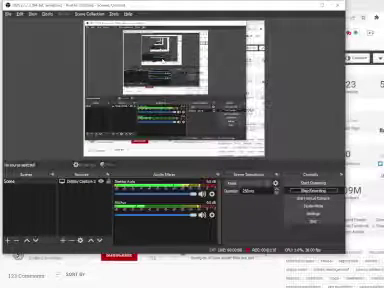